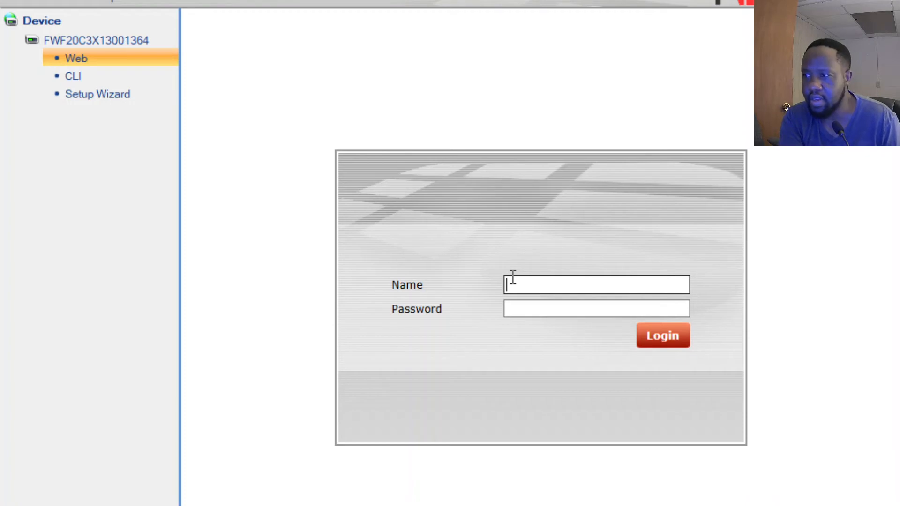
Log in to the firewall as admin with the account password
type("admin")
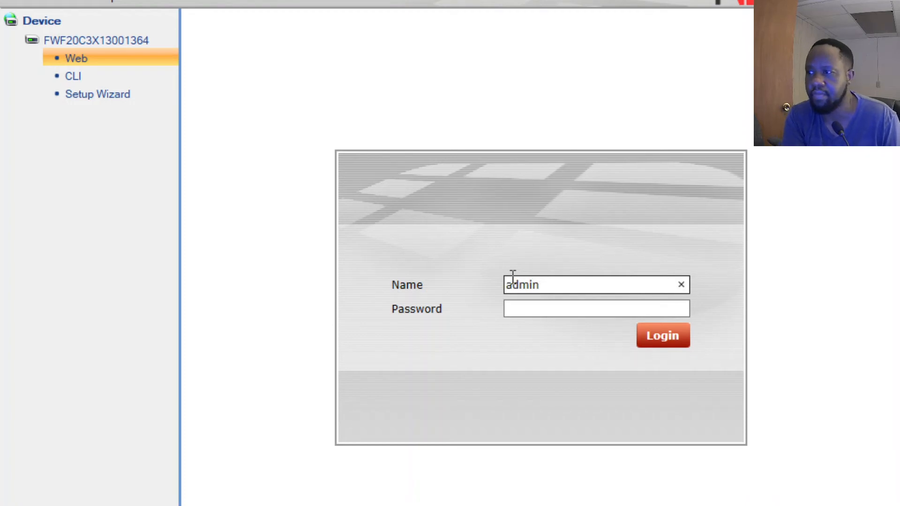
key("Tab")
type("************")
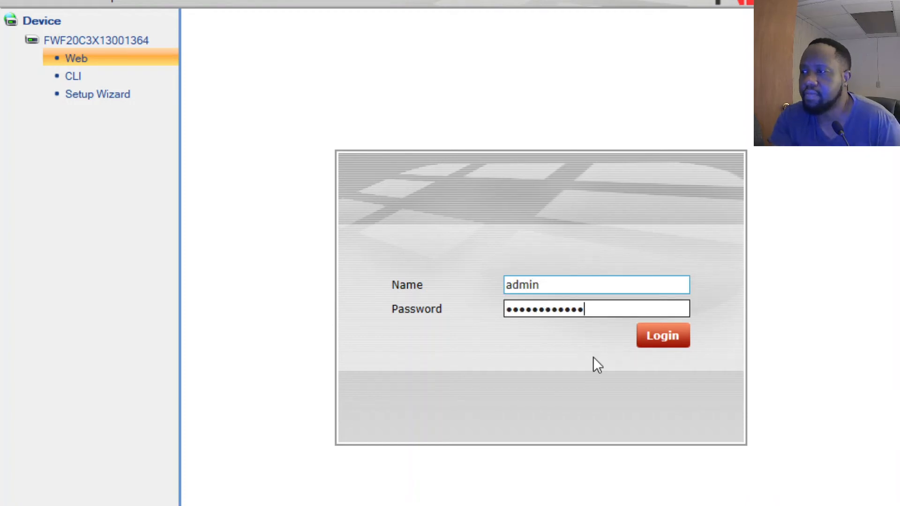
left_click(668, 336)
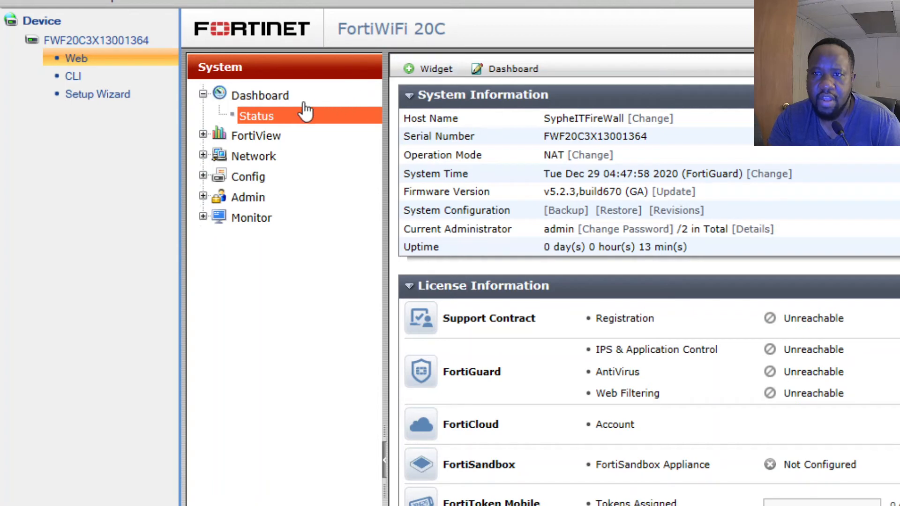
Open the internal software switch for editing from the network interfaces list
left_click(203, 156)
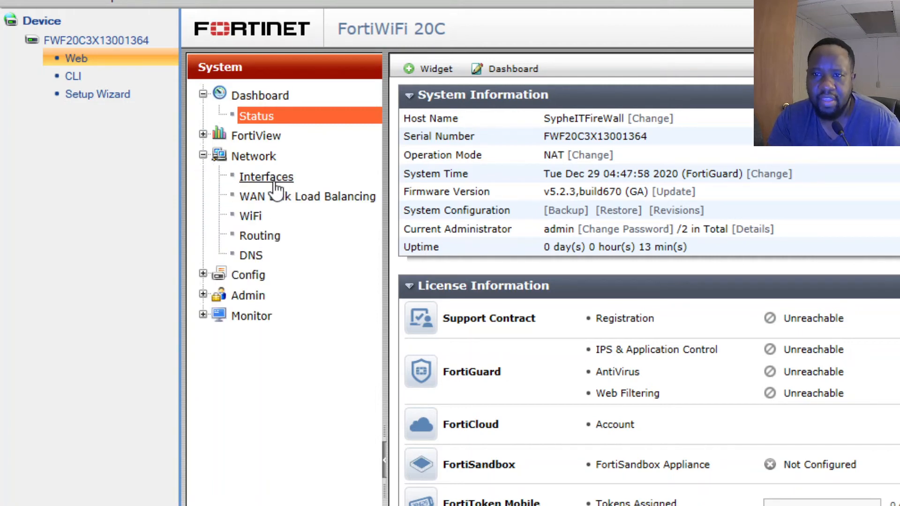
left_click(203, 156)
left_click(204, 156)
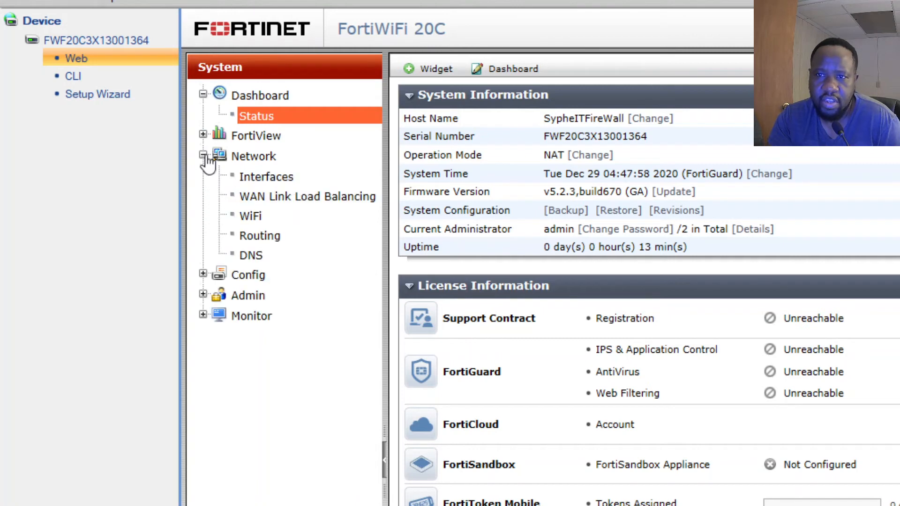
left_click(258, 177)
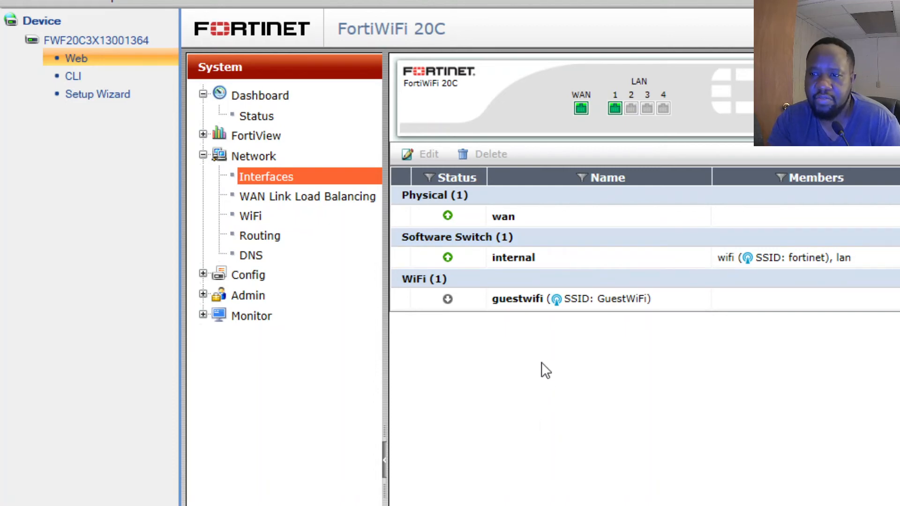
left_click(537, 258)
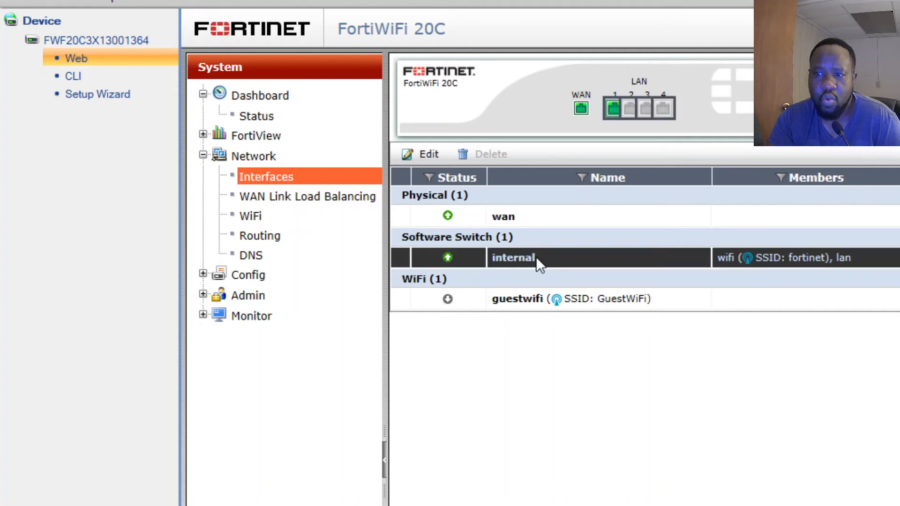
right_click(539, 257)
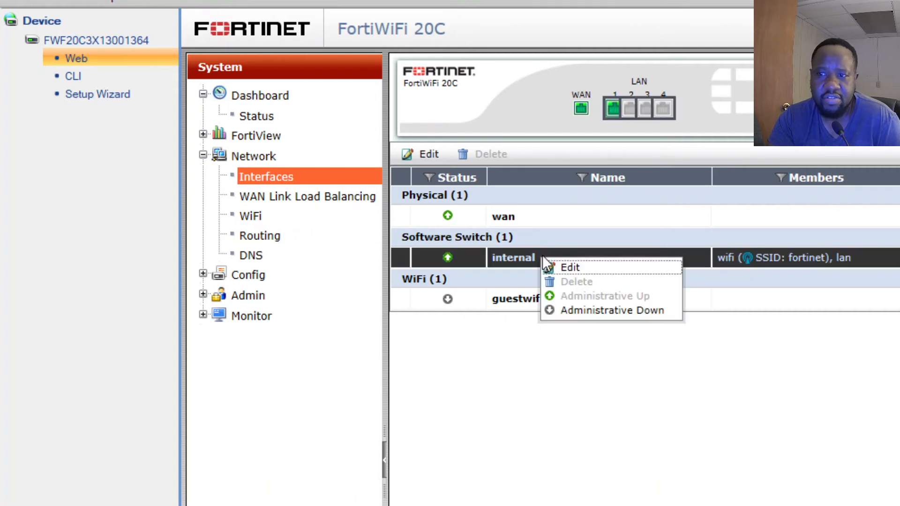
left_click(565, 266)
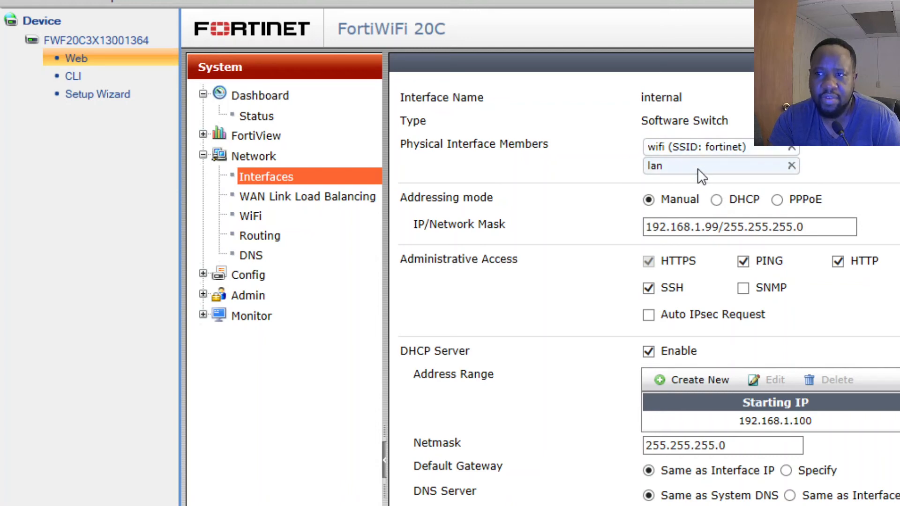
Set the internal interface's IP/Network Mask to 10.76.0.1/255.255.255.0 and toggle off its DHCP server
left_click_drag(814, 230, 512, 223)
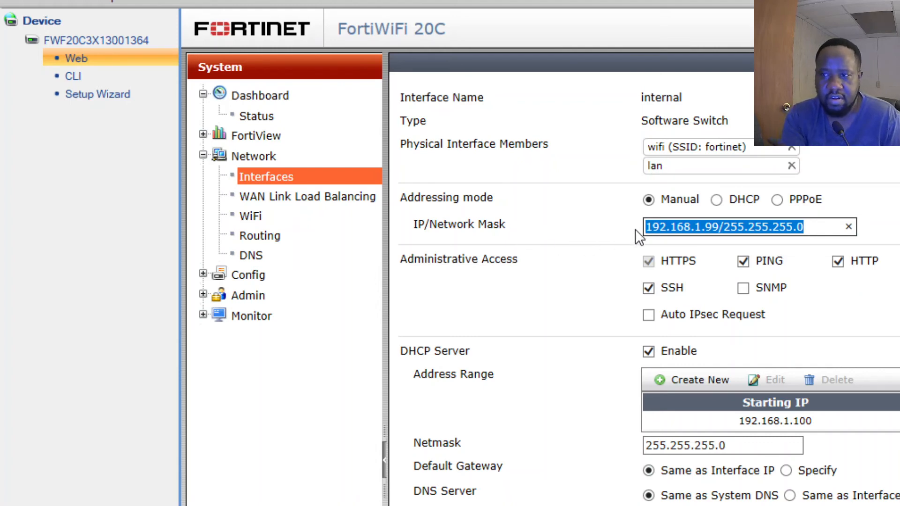
type("10")
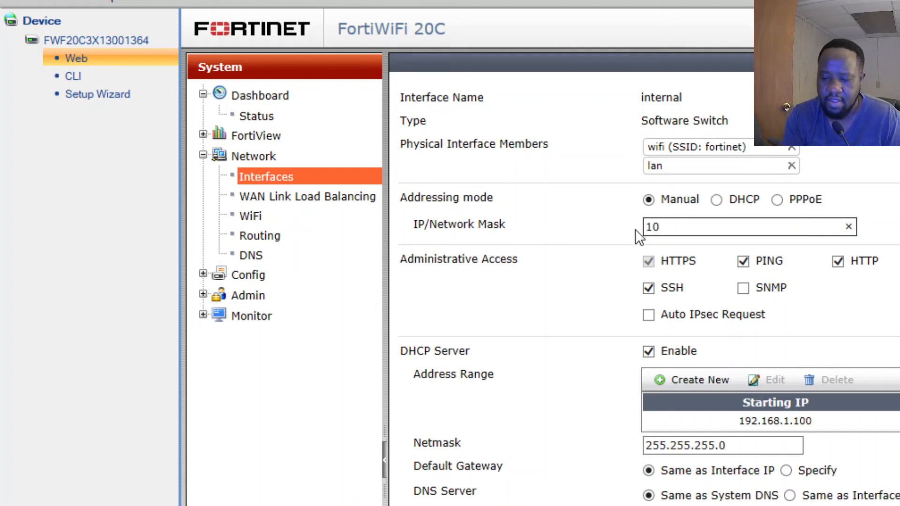
type(".76.0")
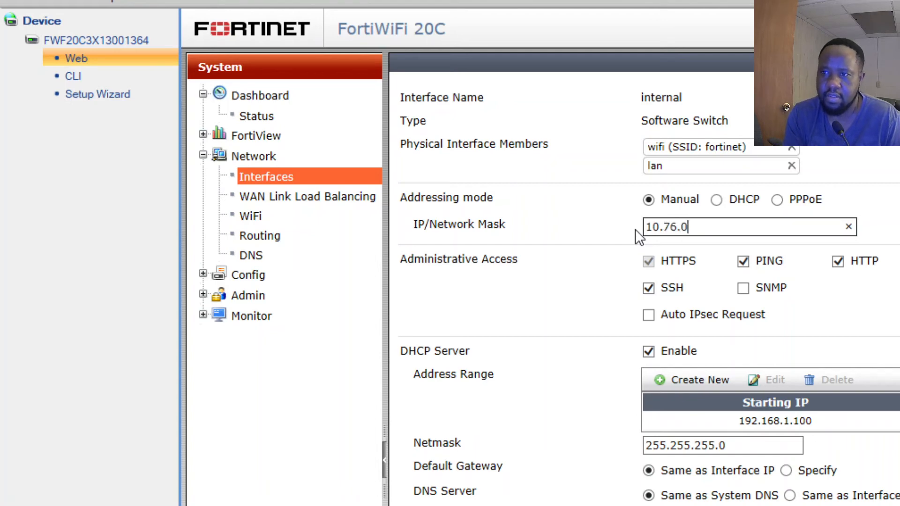
type(".1/")
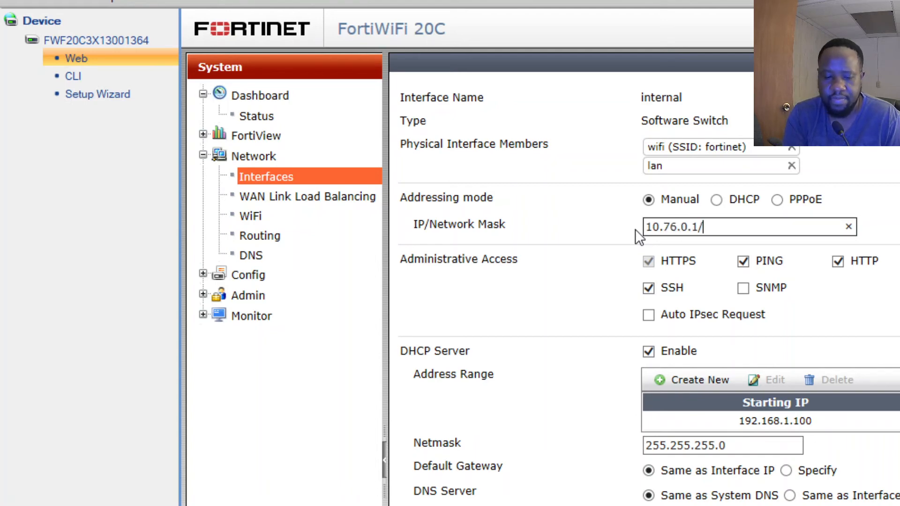
type("255.")
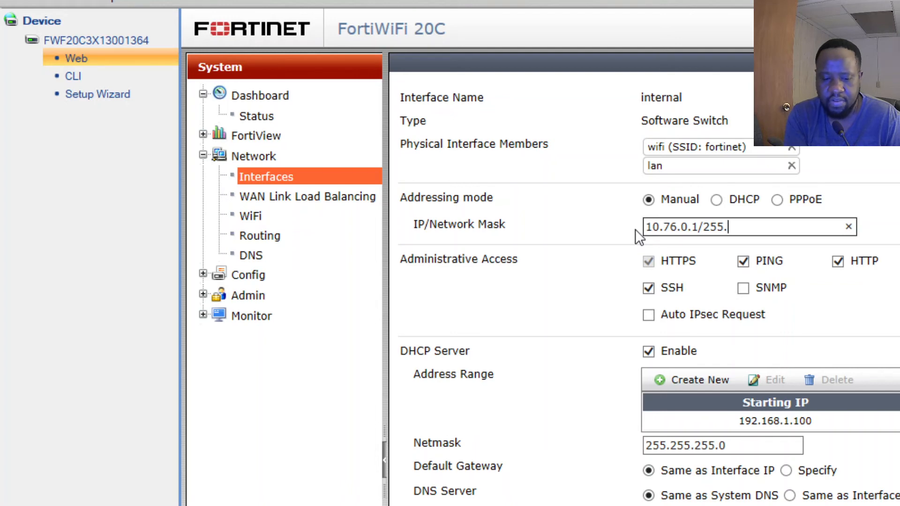
type("255.25")
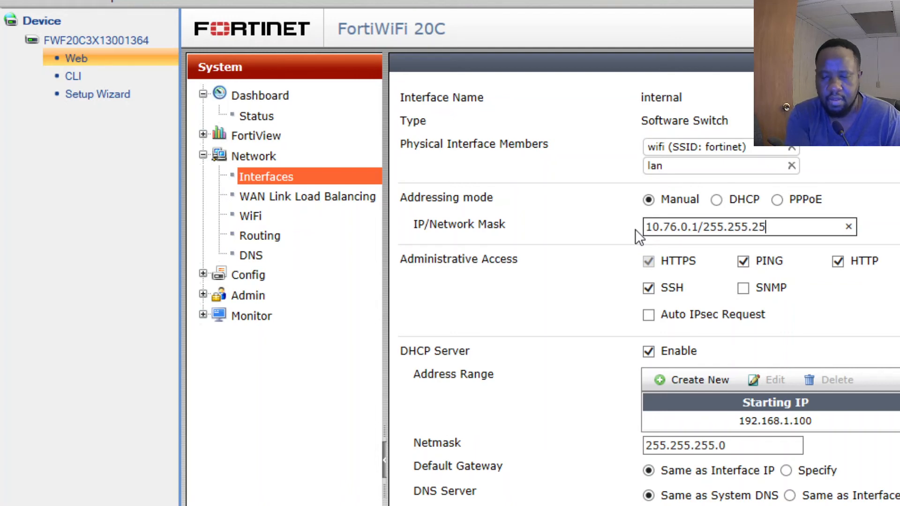
type("5.0")
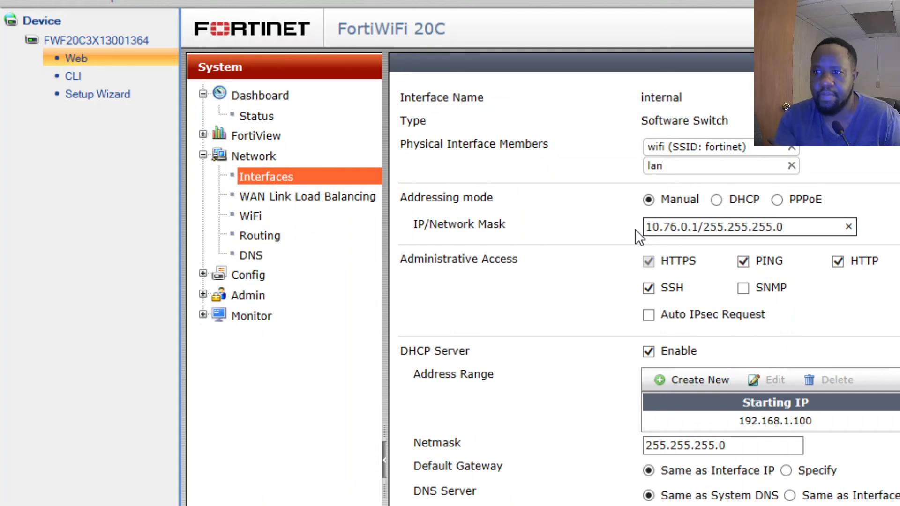
left_click(648, 352)
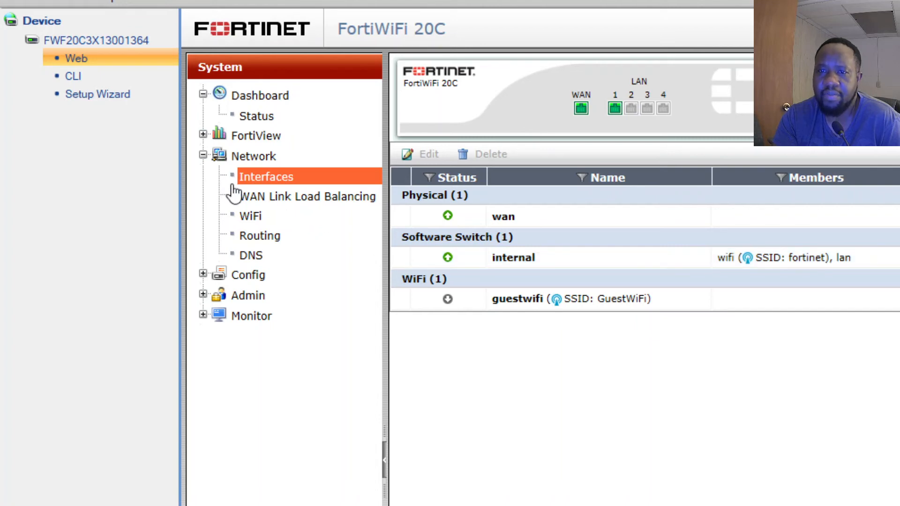
In a new IPv4 policy, set the incoming interface to any and the source address to all
left_click(204, 156)
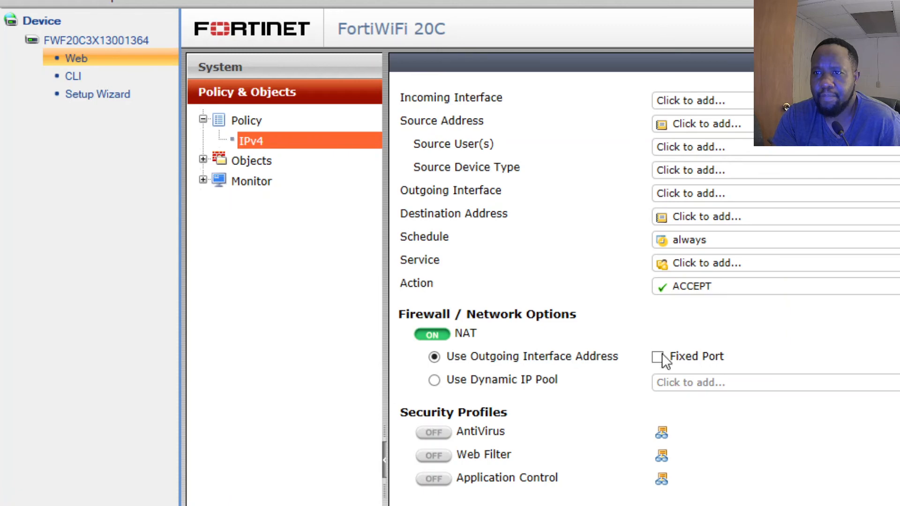
left_click(722, 100)
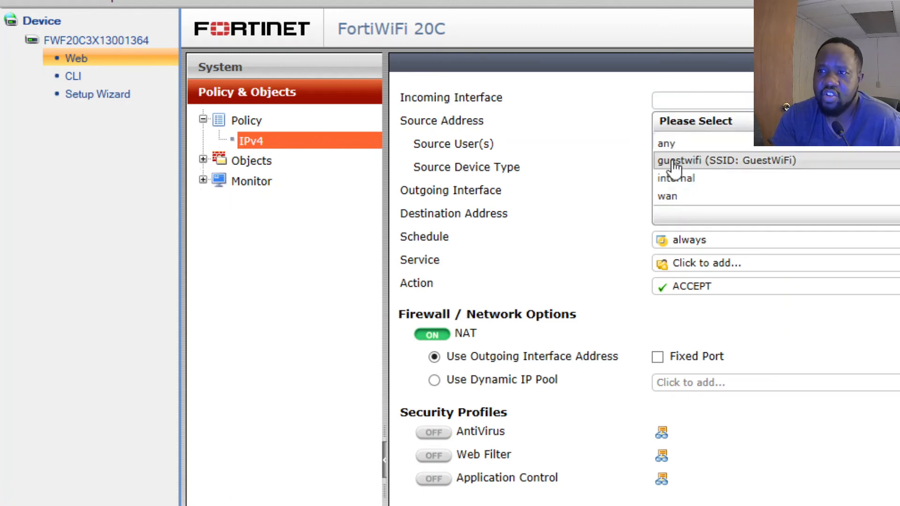
left_click(671, 146)
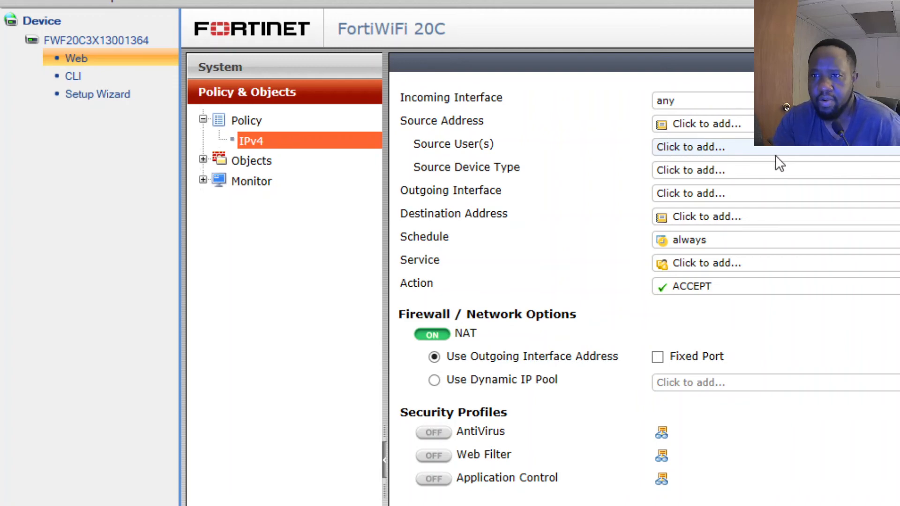
left_click(769, 124)
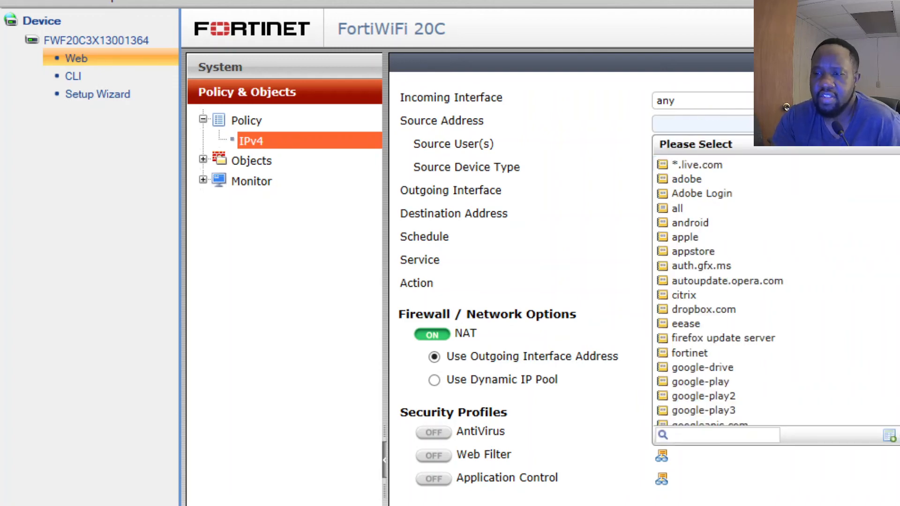
left_click(696, 208)
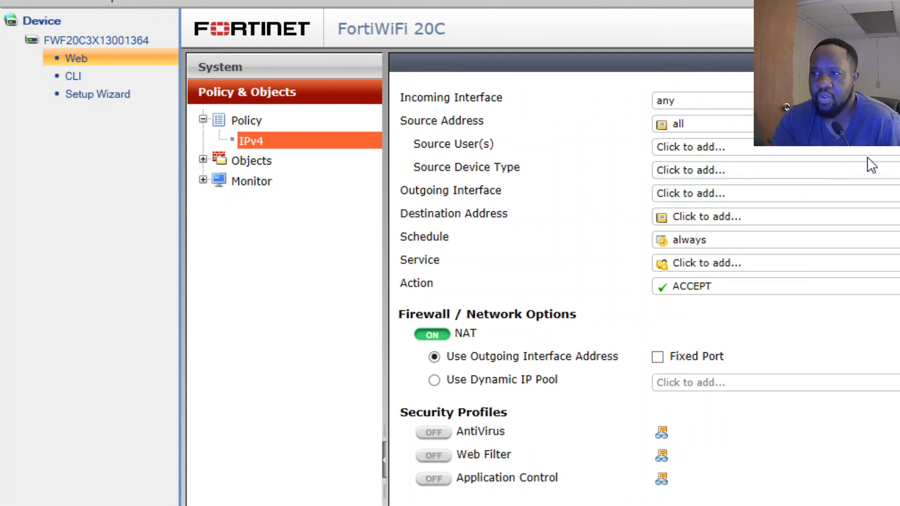
Examine the source addresses and source users available for the policy without adding another
left_click(798, 124)
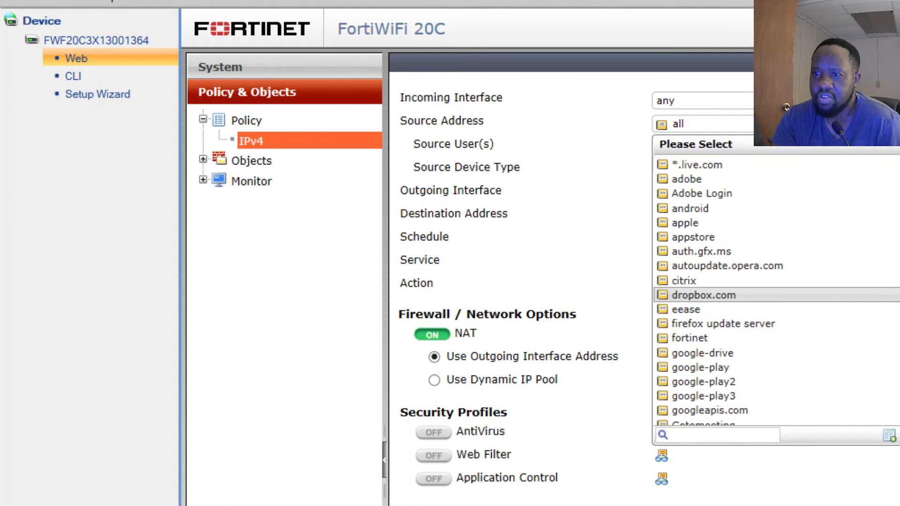
scroll(703, 295, "down", 3)
scroll(731, 291, "up", 2)
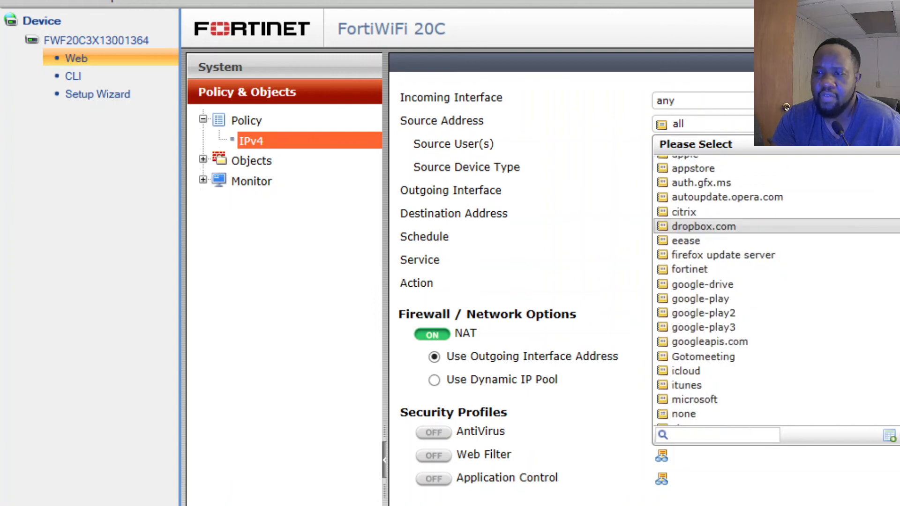
scroll(731, 290, "down", 2)
scroll(732, 294, "up", 3)
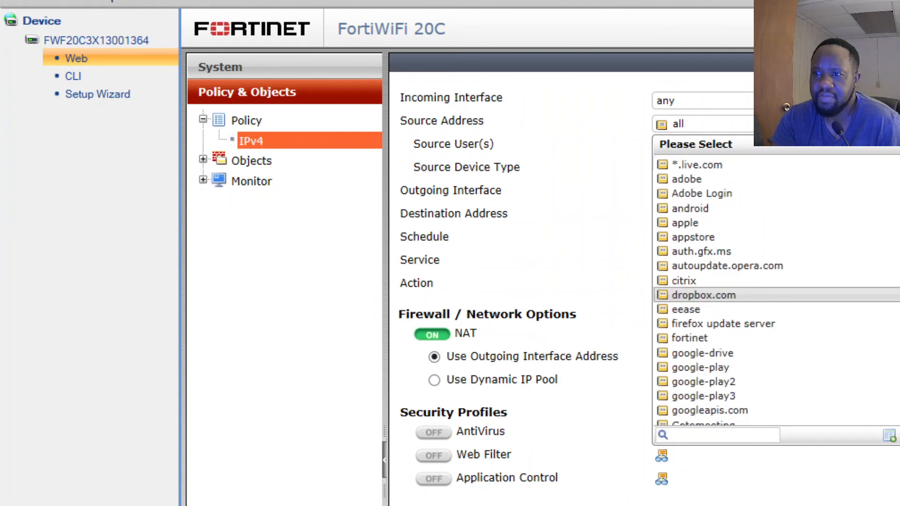
left_click(697, 111)
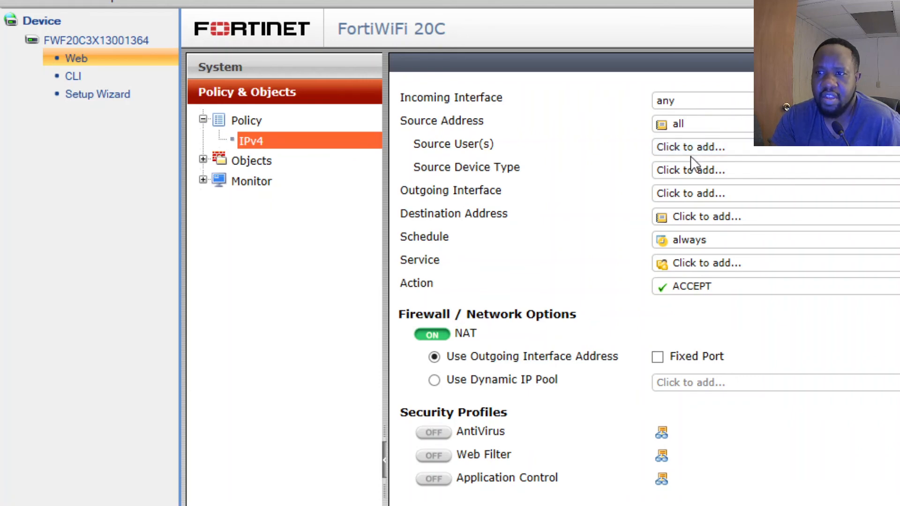
left_click(696, 148)
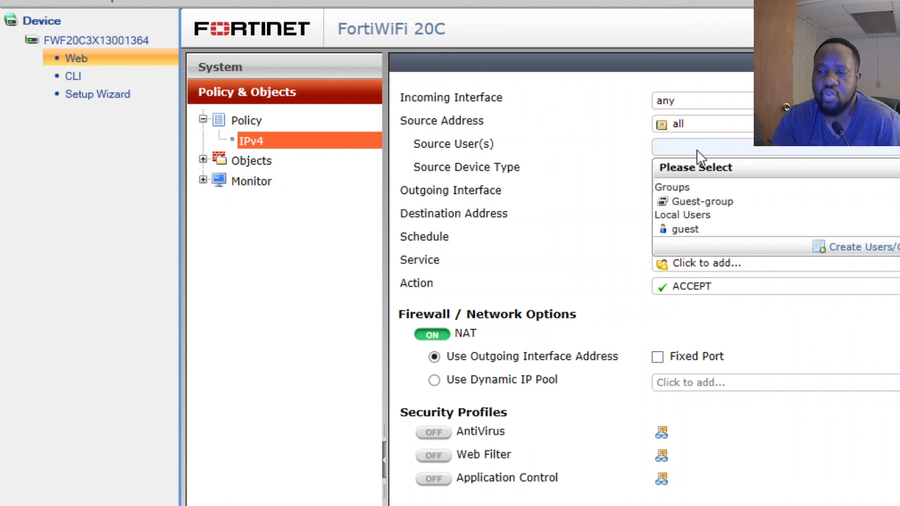
left_click(697, 150)
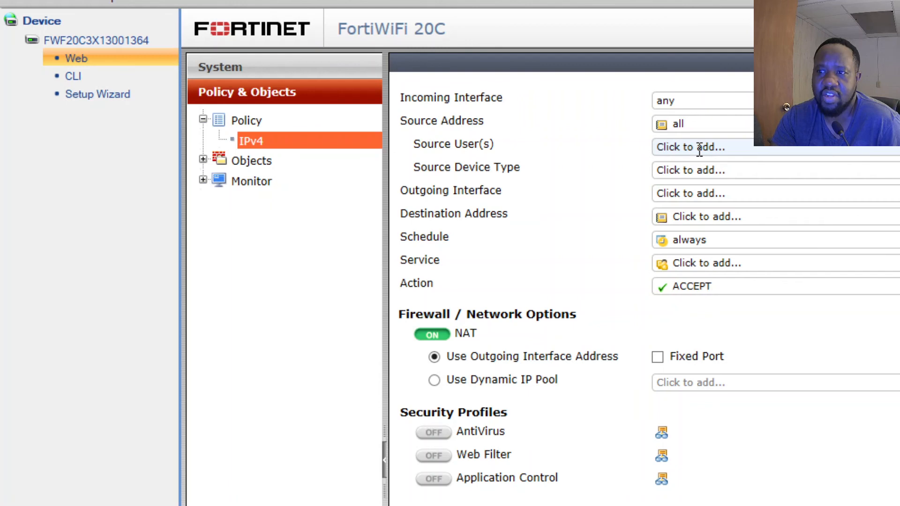
Set the policy's source device type to All and its outgoing interface to wan
left_click(714, 170)
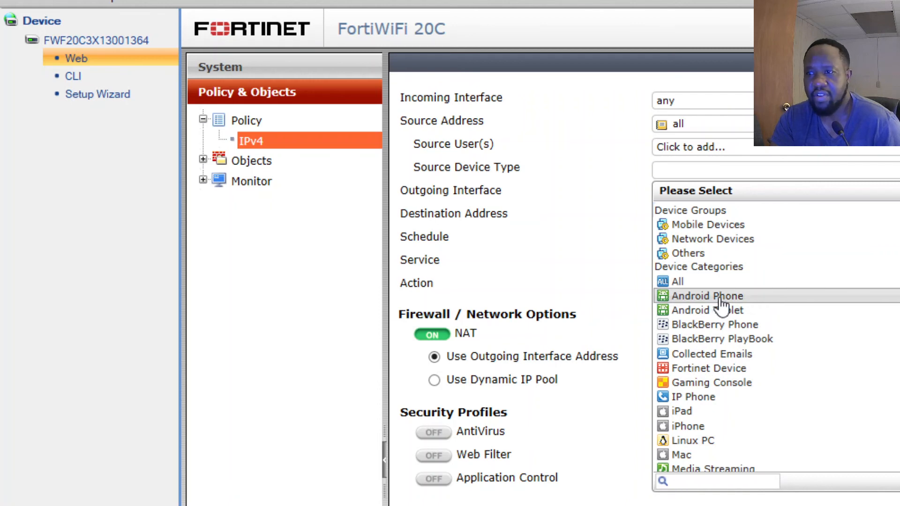
left_click(688, 283)
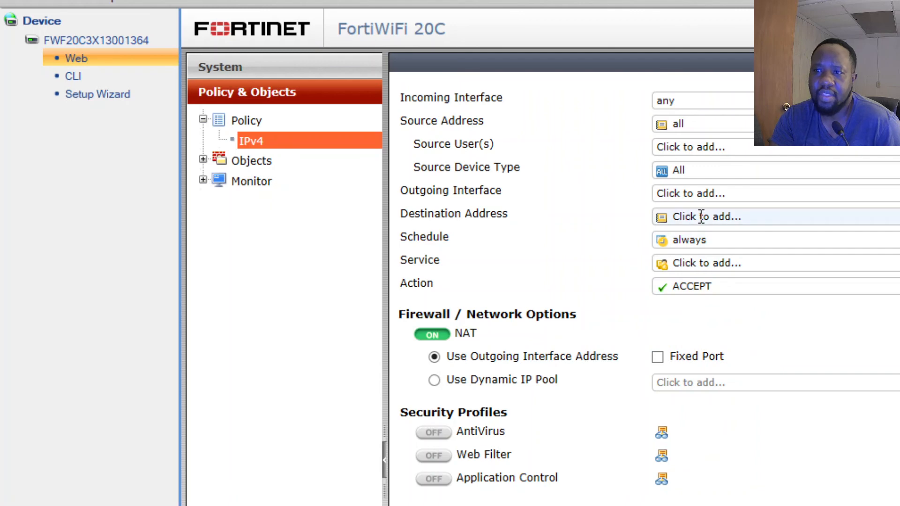
left_click(706, 193)
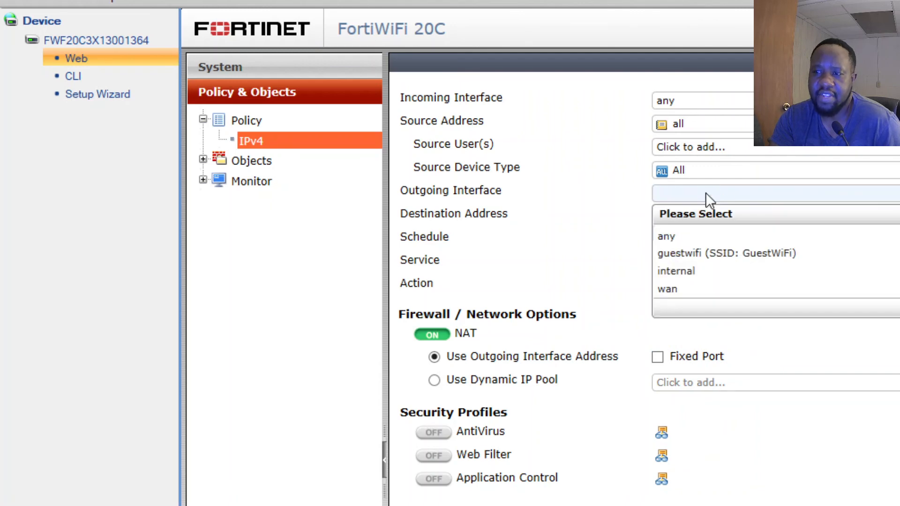
left_click(673, 290)
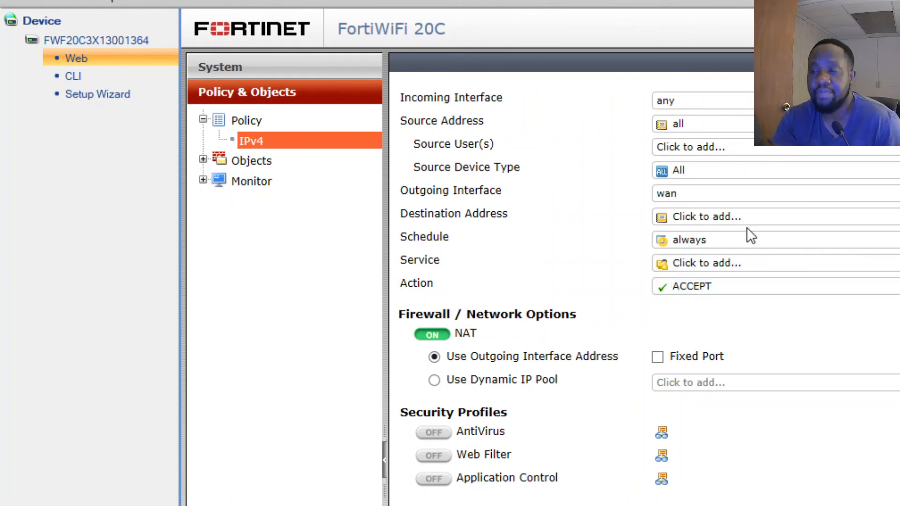
Set the policy's destination address to all and its service to ALL
left_click(732, 220)
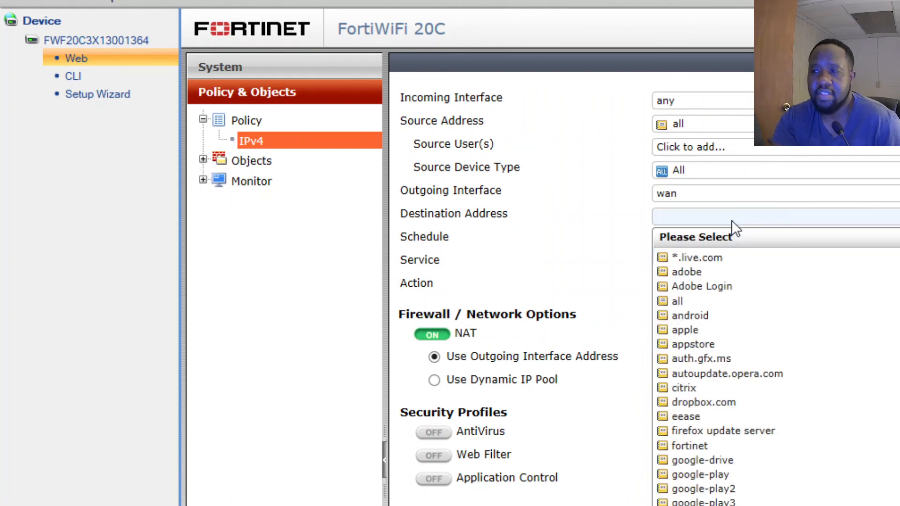
left_click(678, 302)
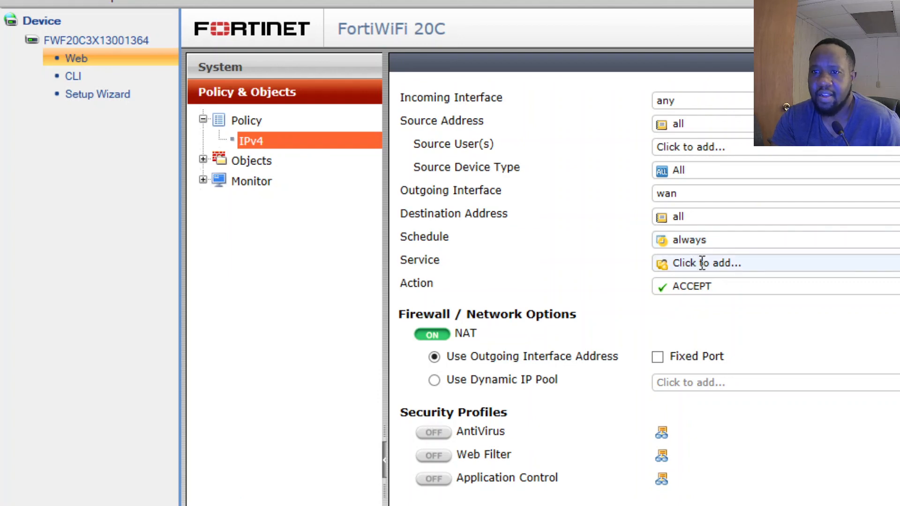
left_click(730, 264)
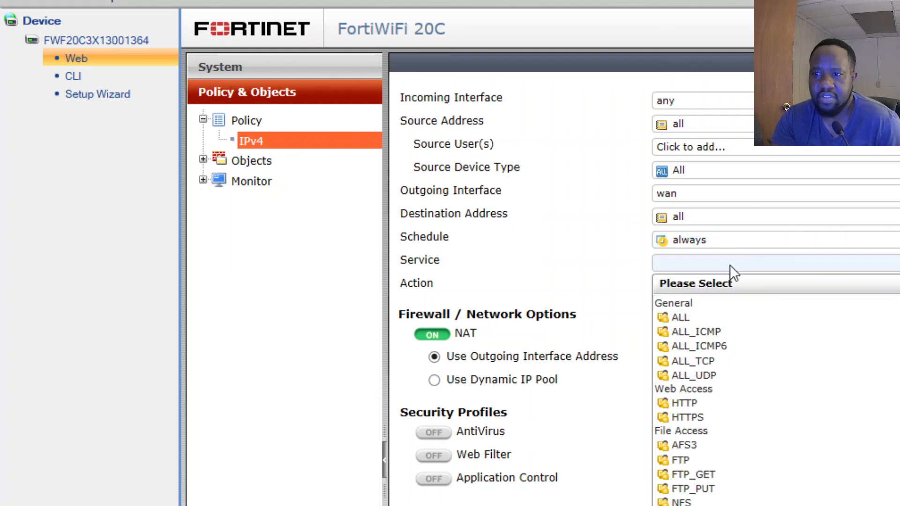
left_click(687, 315)
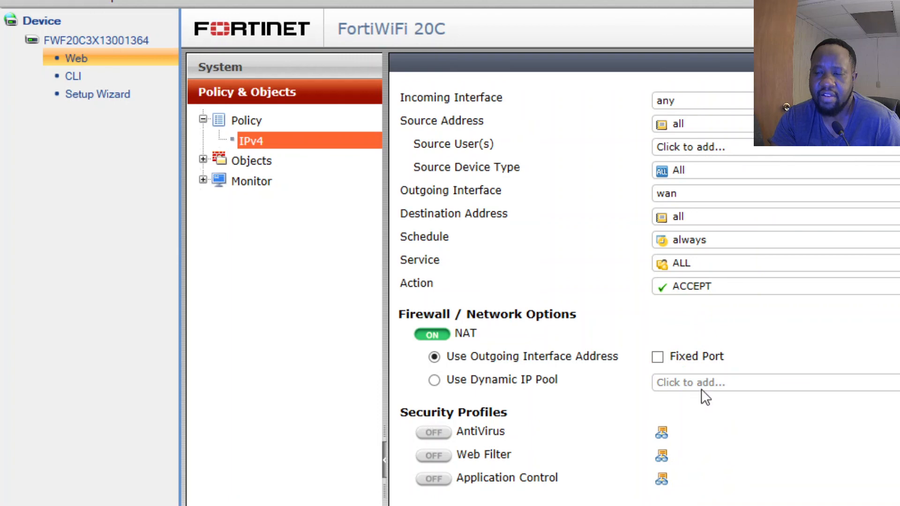